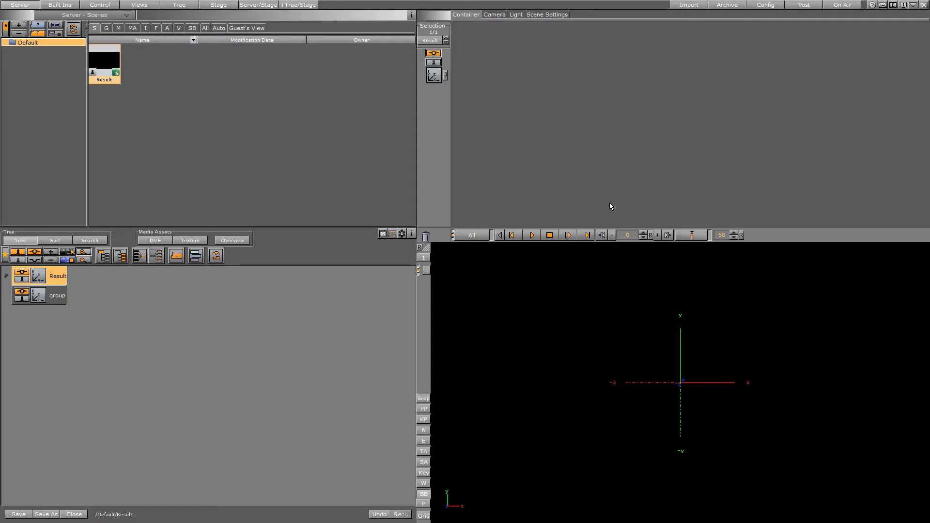
Drag ezJavascript from Built Ins > Container Plugins onto the group container and open its editor
left_click(59, 4)
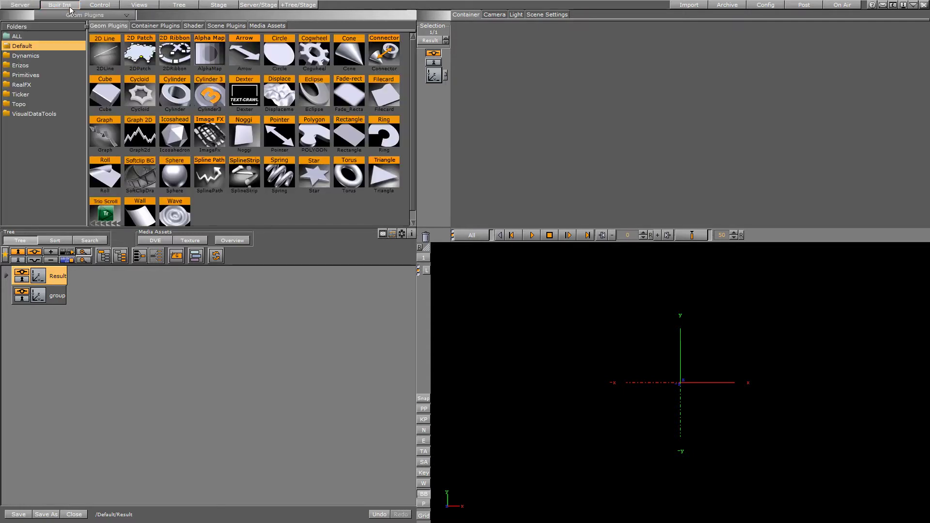
left_click(154, 26)
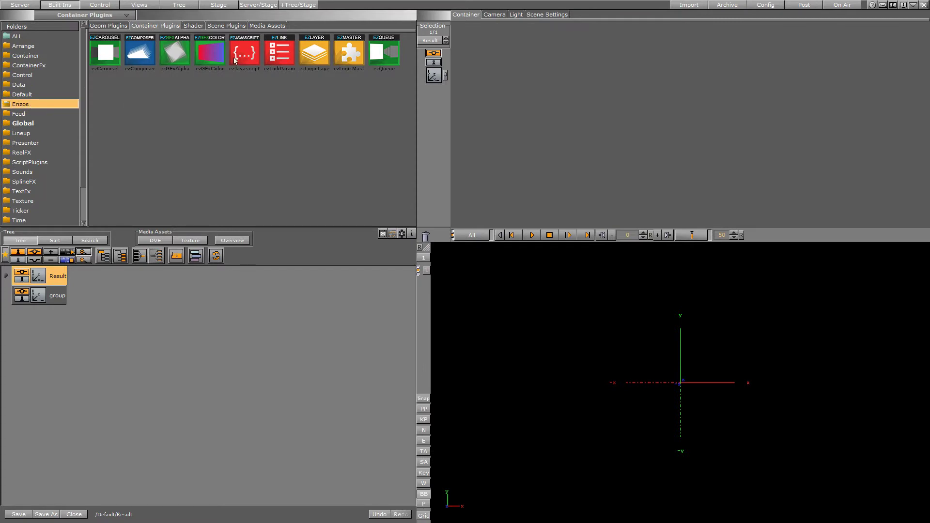
left_click_drag(234, 60, 60, 295)
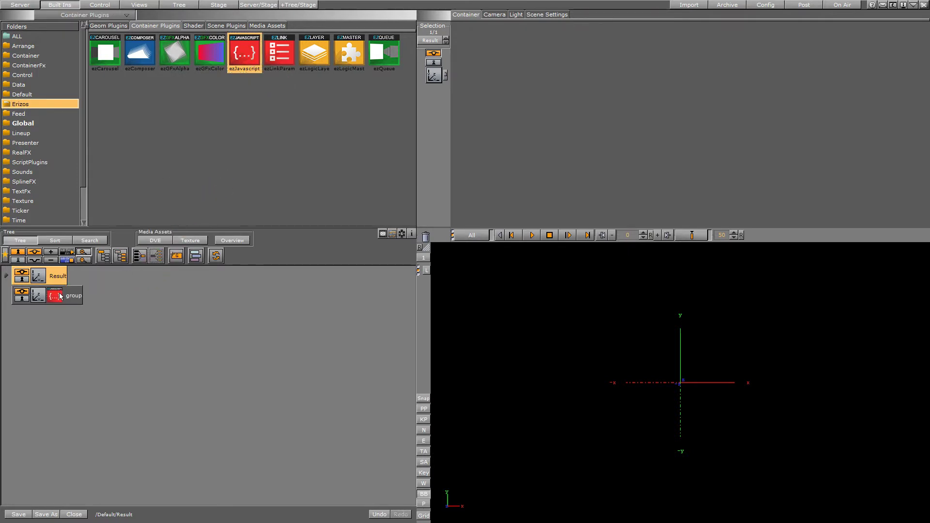
left_click(60, 296)
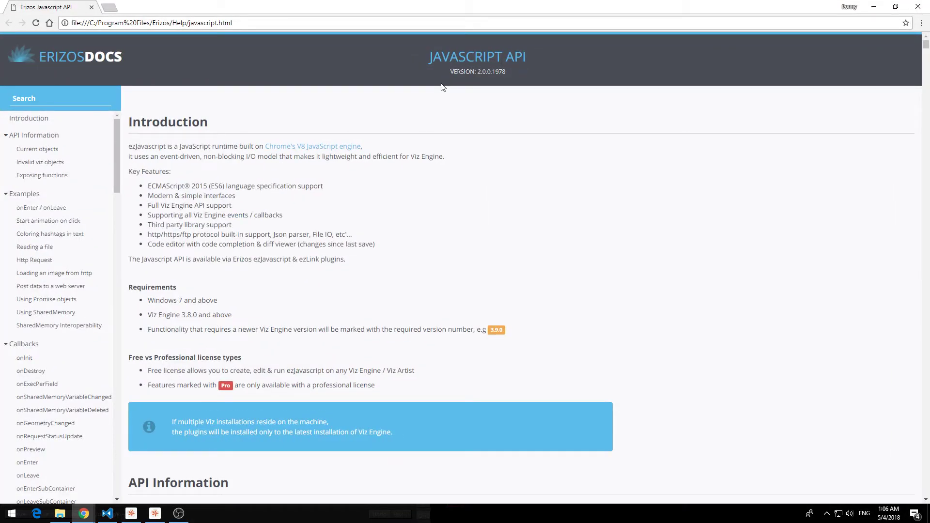
Jump to the Reading a file example in the Erizos docs
scroll(270, 225, "down", 2)
scroll(272, 226, "up", 2)
scroll(119, 153, "down", 1)
scroll(119, 147, "up", 1)
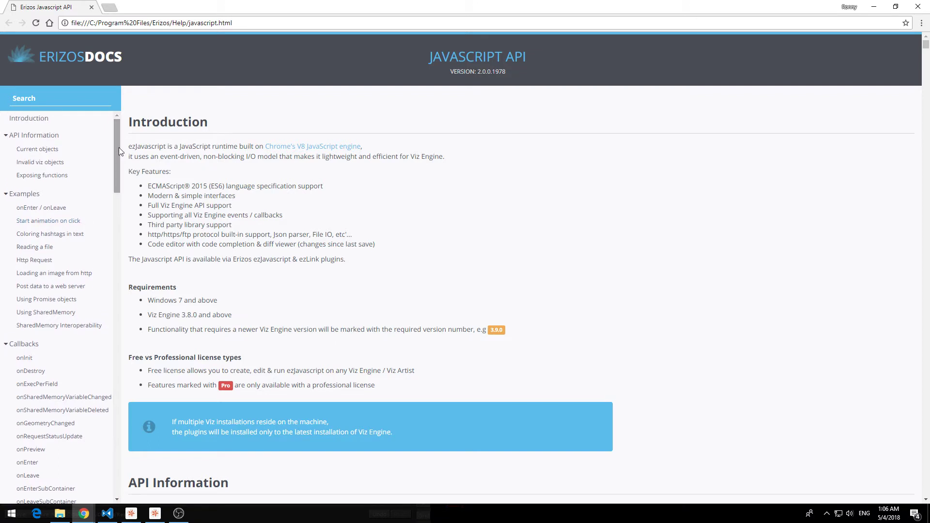
left_click(46, 247)
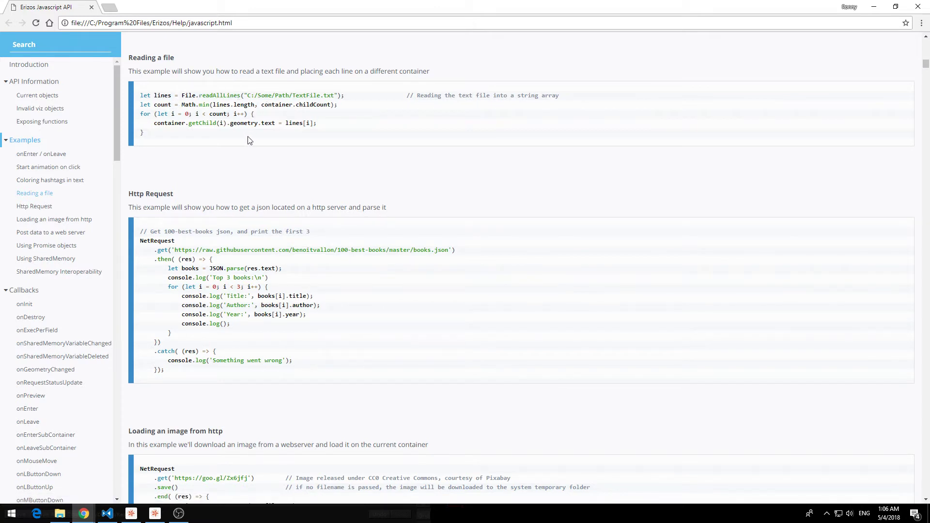
Check the Http Request example's URL, then go to Loading an image from http
left_click(34, 206)
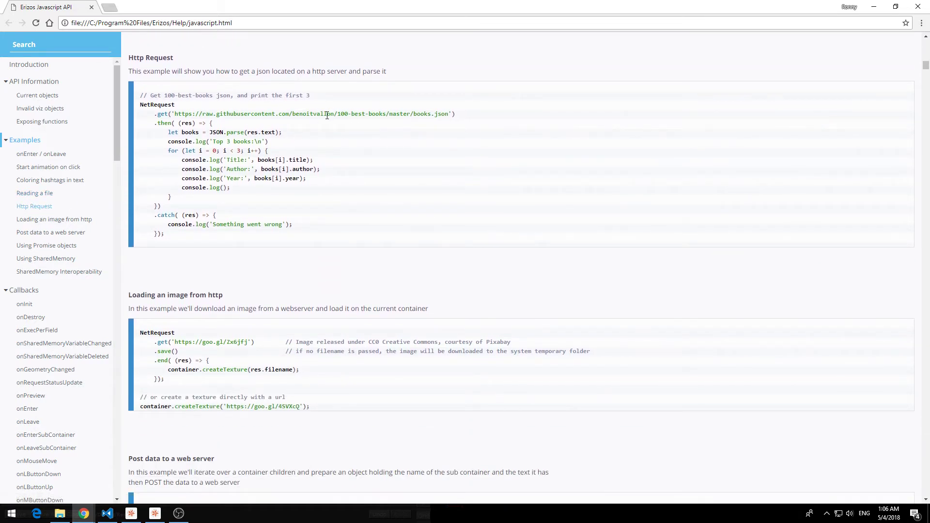
left_click_drag(327, 114, 400, 114)
left_click(400, 114)
left_click(46, 223)
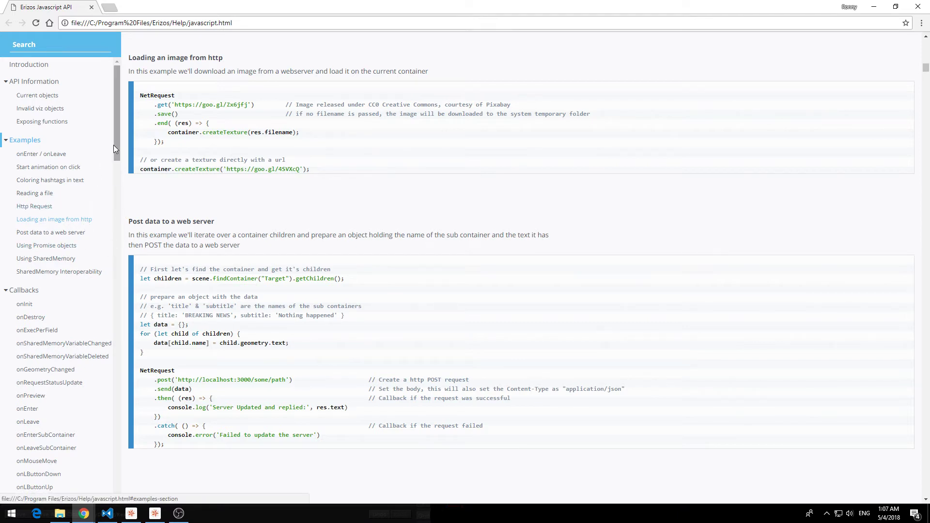
Show the onInit callback documentation and scroll down toward the Classes list
left_click_drag(116, 142, 112, 183)
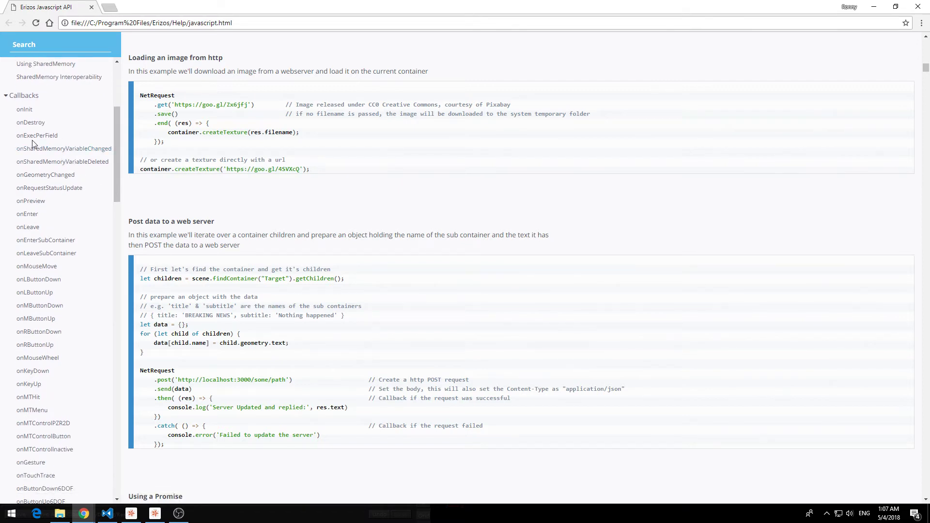
left_click(34, 112)
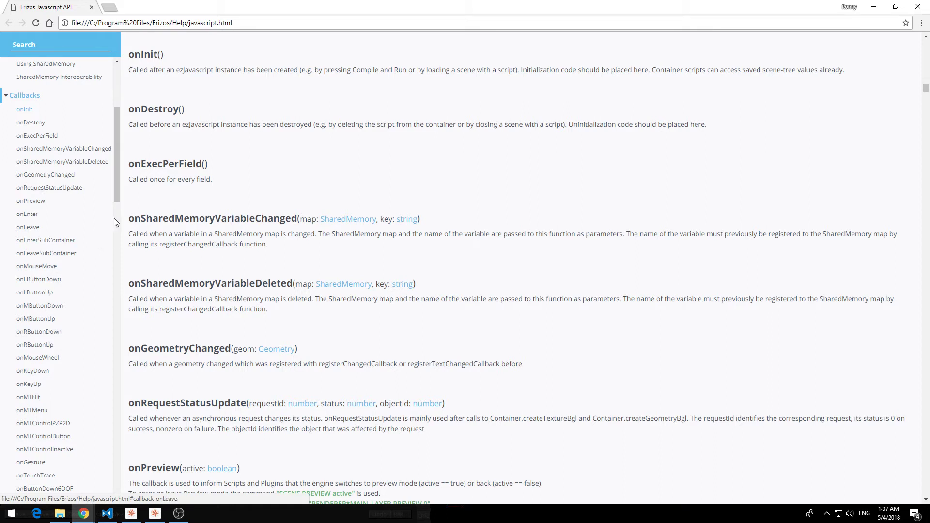
scroll(117, 235, "down", 3)
scroll(117, 235, "down", 5)
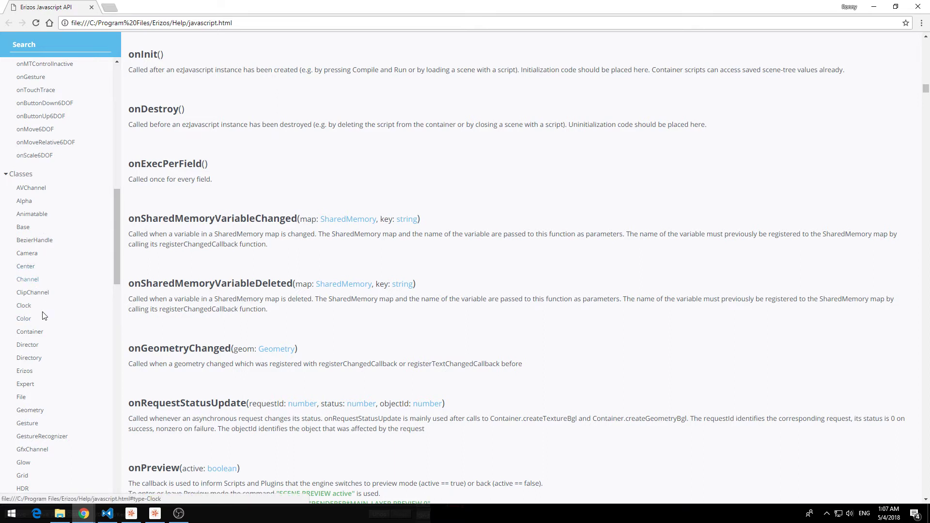
Open the Container class reference and read through its property table
left_click(30, 332)
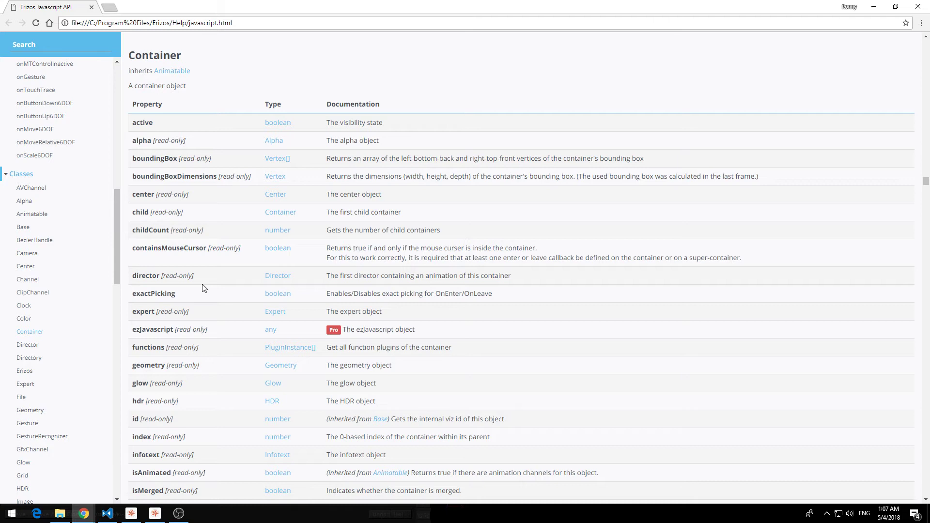
scroll(203, 288, "up", 1)
scroll(203, 285, "down", 2)
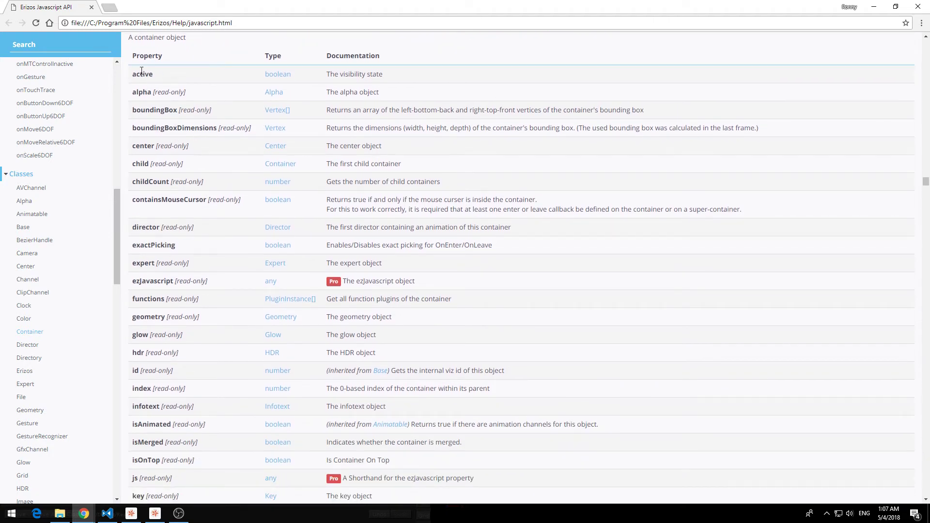
left_click(163, 77)
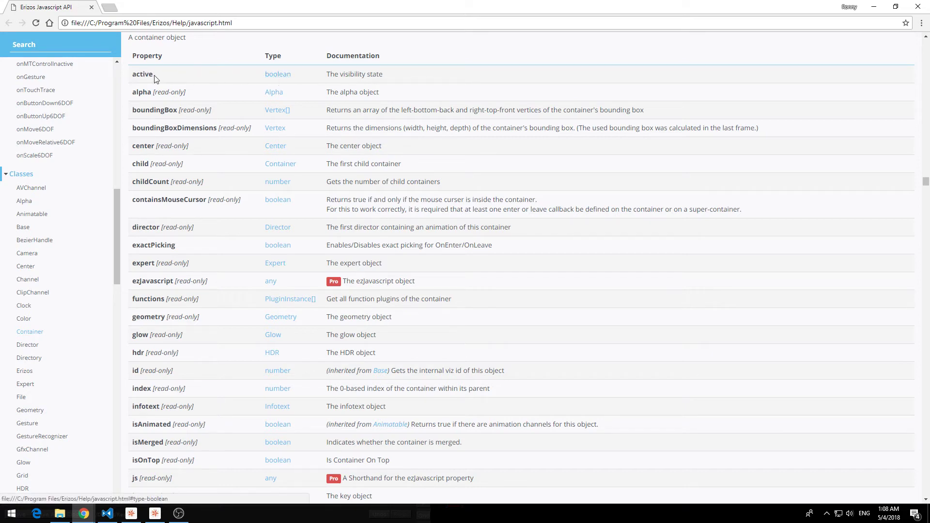
scroll(163, 260, "up", 1)
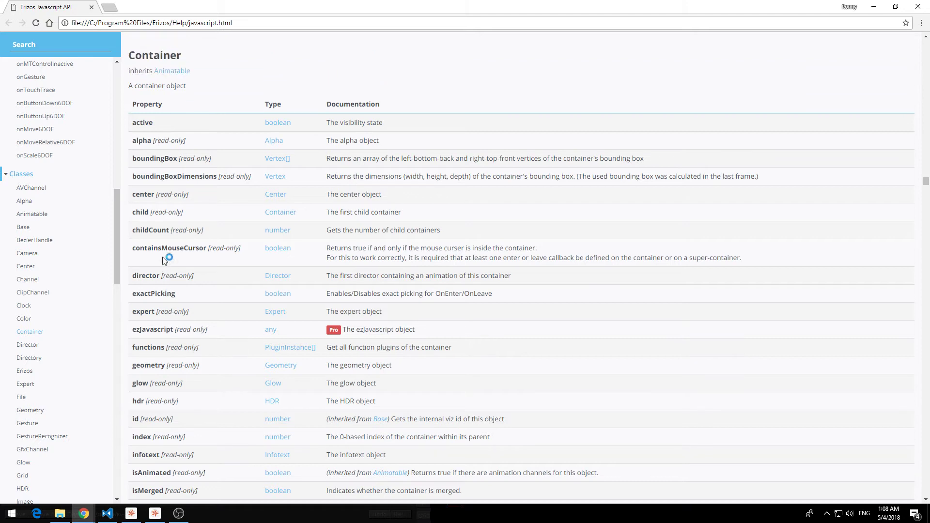
scroll(164, 264, "down", 1)
left_click_drag(134, 371, 156, 370)
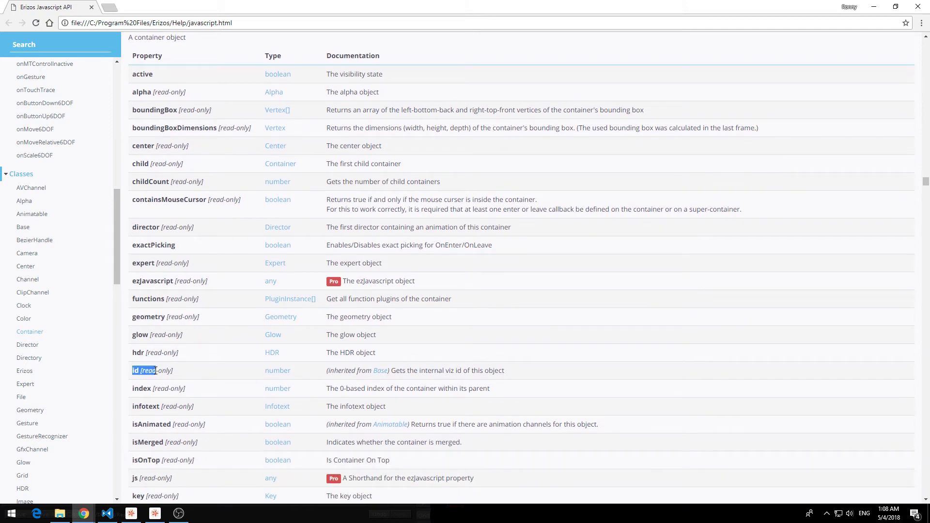
scroll(171, 361, "down", 3)
scroll(168, 353, "down", 2)
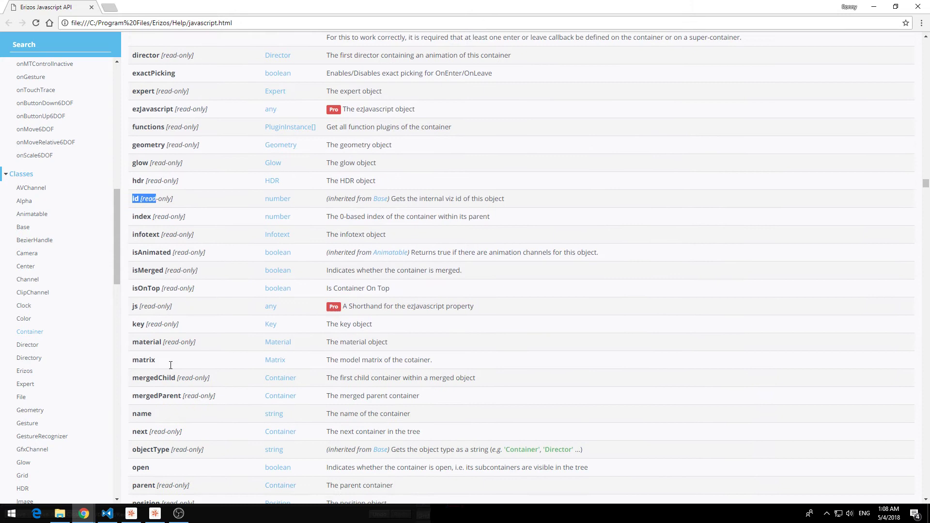
left_click_drag(149, 345, 230, 350)
left_click(230, 350)
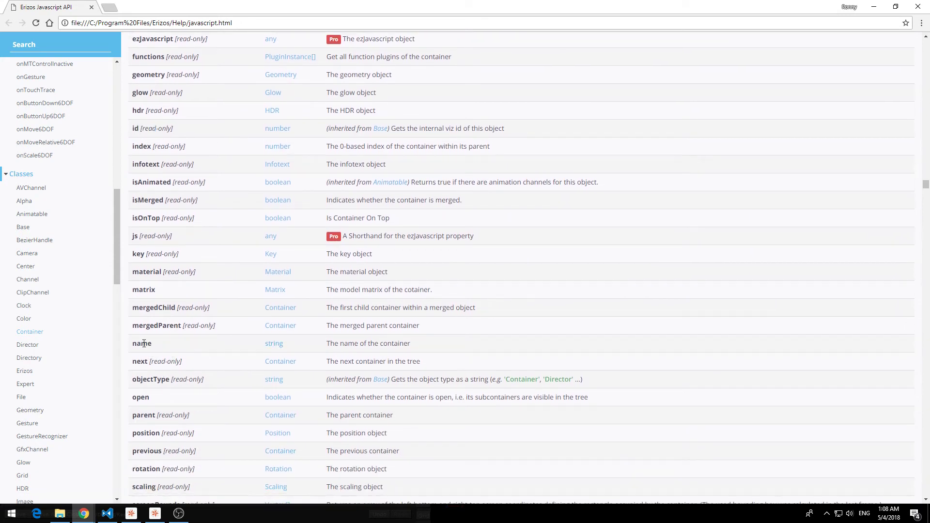
Scroll the Container function table from delete() down to getChildren and move
scroll(202, 364, "down", 3)
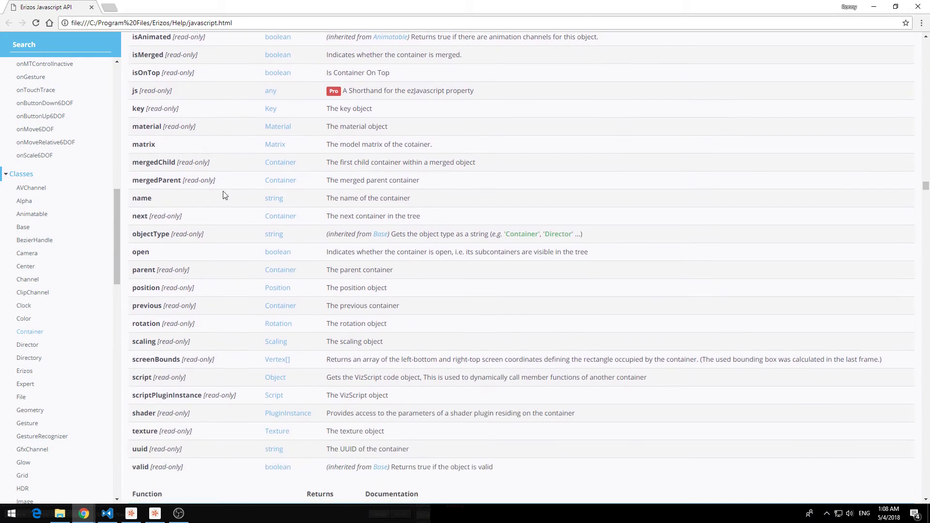
scroll(211, 357, "down", 4)
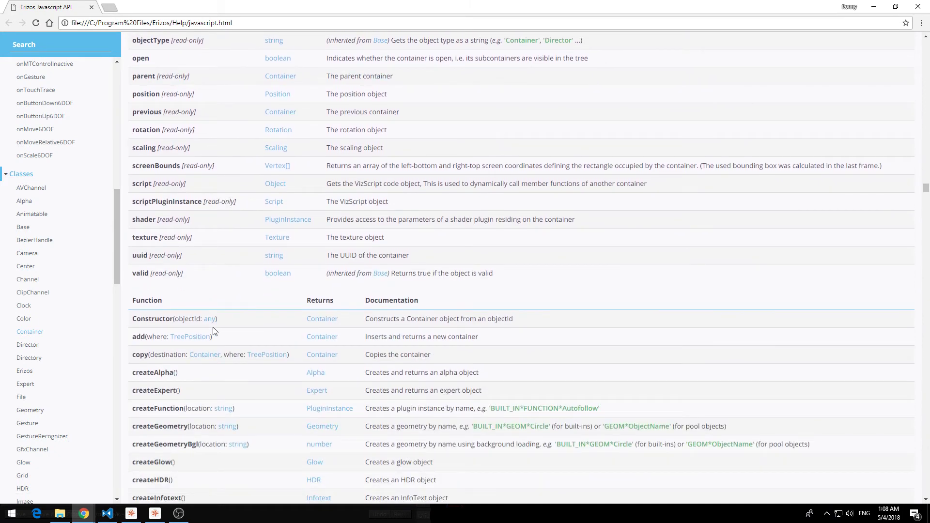
scroll(170, 335, "down", 2)
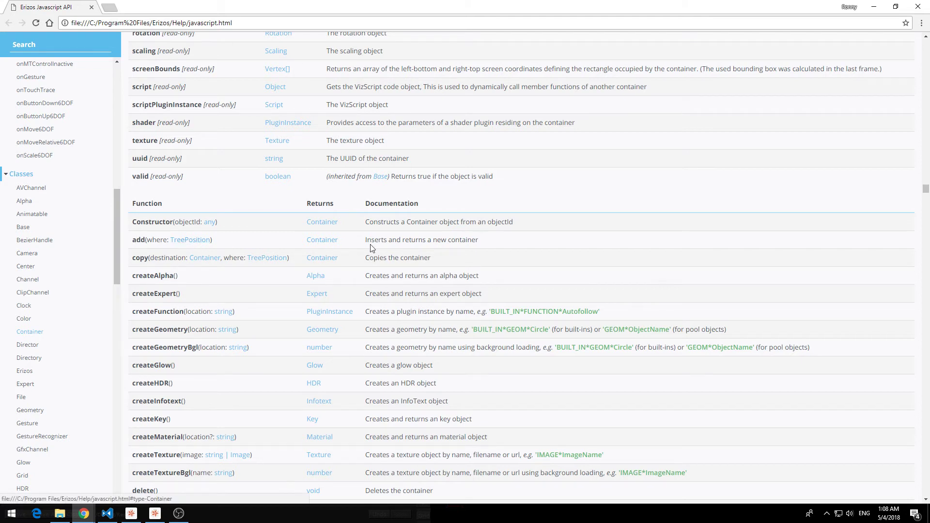
scroll(207, 326, "down", 3)
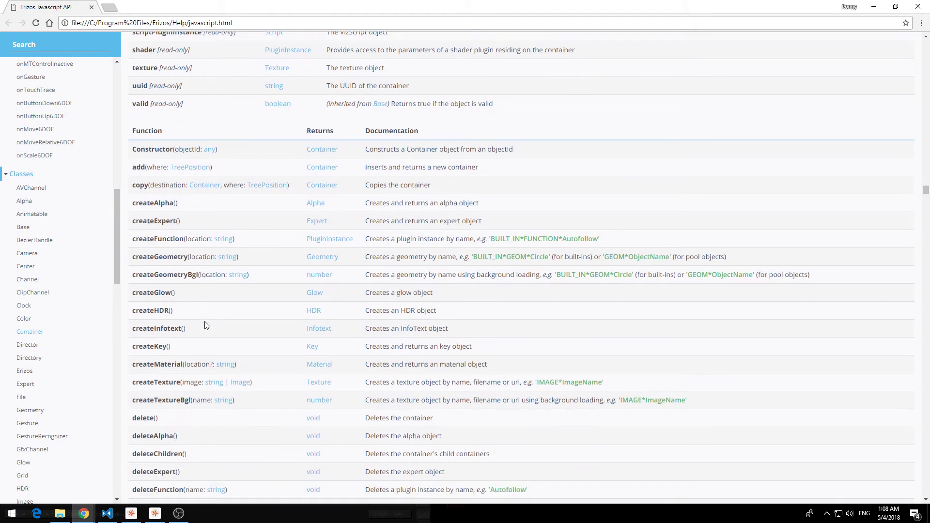
scroll(218, 326, "down", 1)
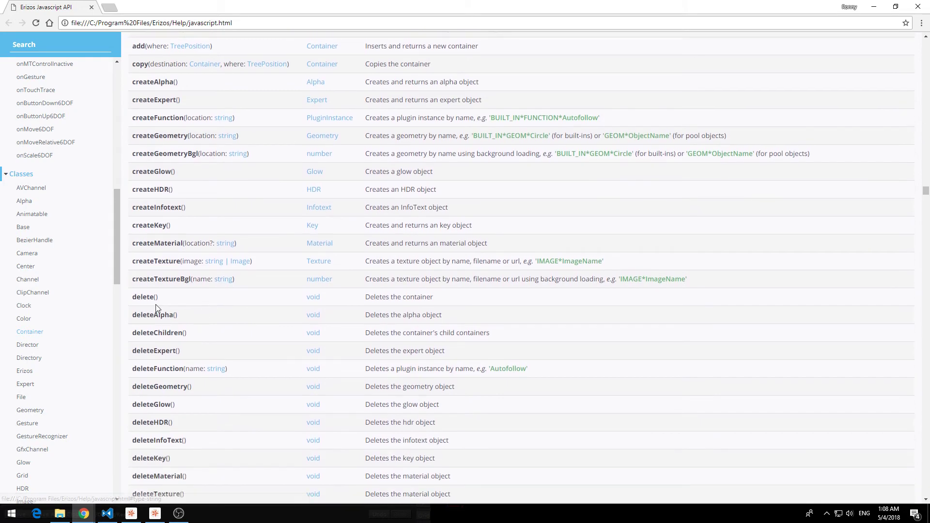
left_click_drag(150, 297, 201, 300)
left_click(202, 301)
scroll(215, 333, "down", 6)
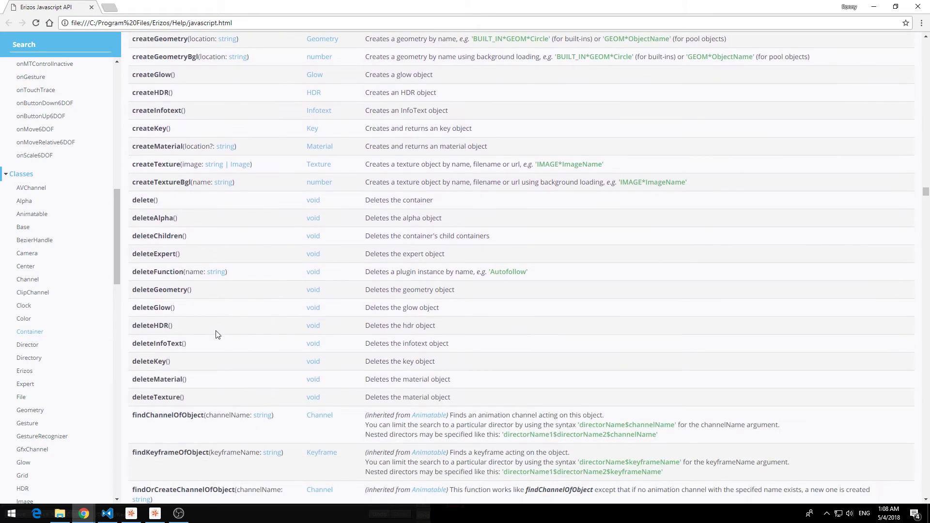
scroll(216, 334, "down", 4)
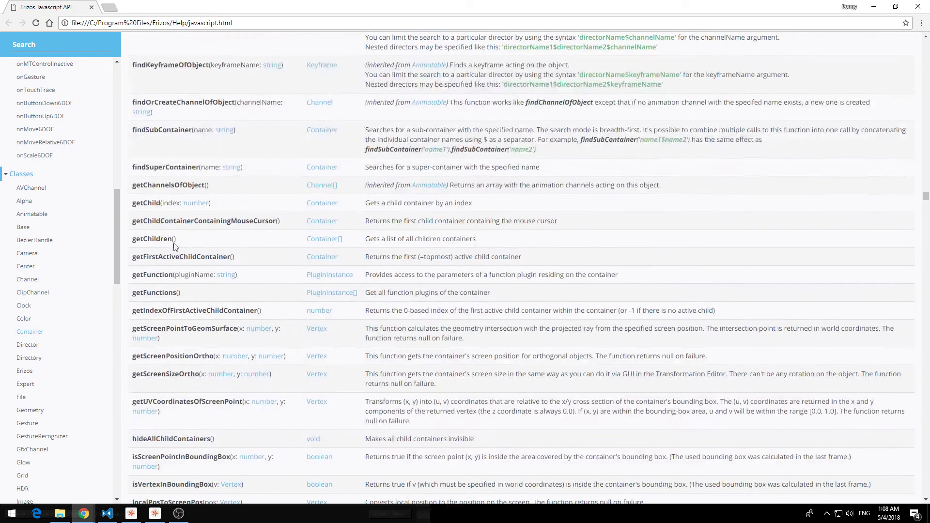
left_click_drag(141, 202, 162, 203)
scroll(176, 304, "down", 1)
scroll(176, 307, "down", 3)
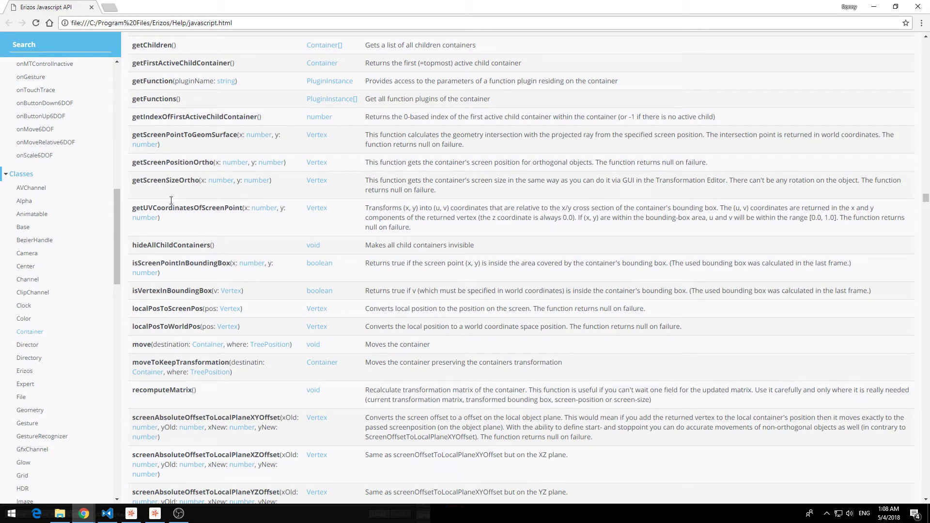
Search the docs sidebar for 'Di' to bring up the Director class
left_click(63, 48)
type("Dic")
key("BackSpace")
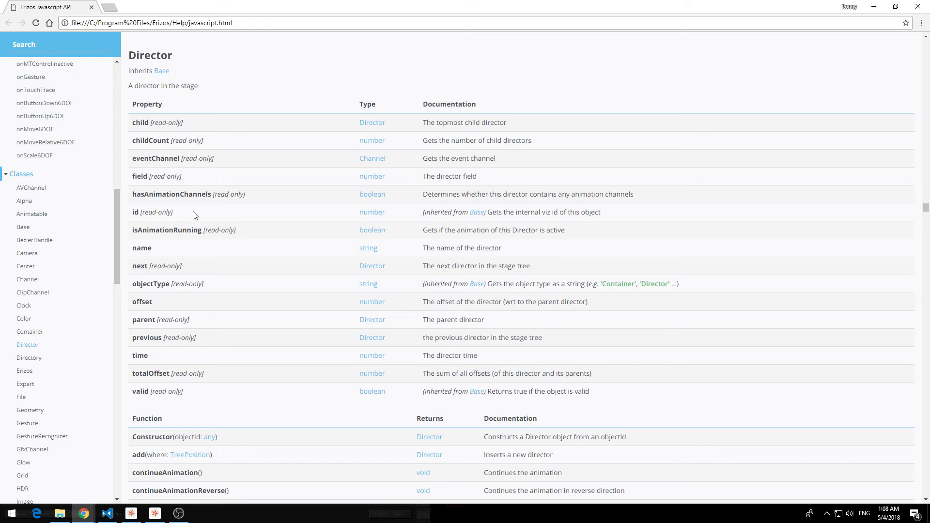
Scroll to Director's Function table and highlight the goTo signature
scroll(196, 215, "up", 1)
scroll(195, 215, "down", 2)
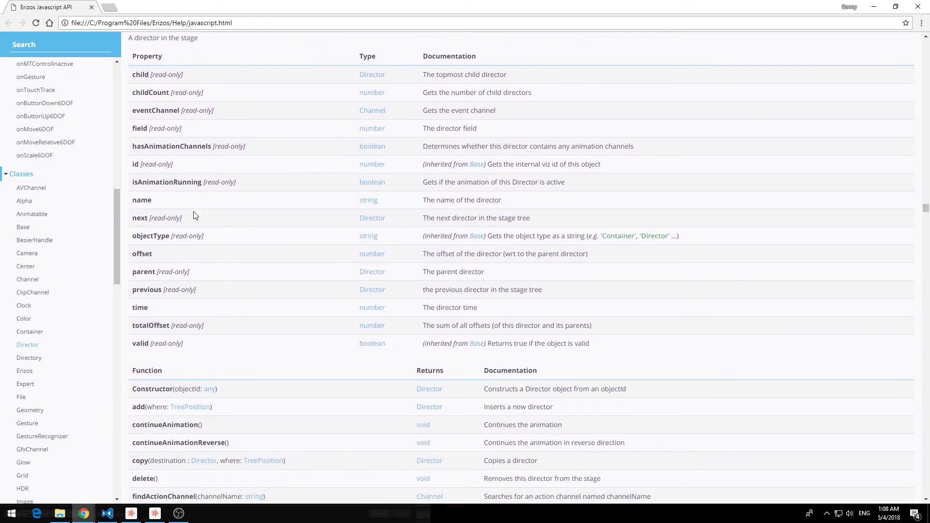
scroll(206, 226, "down", 2)
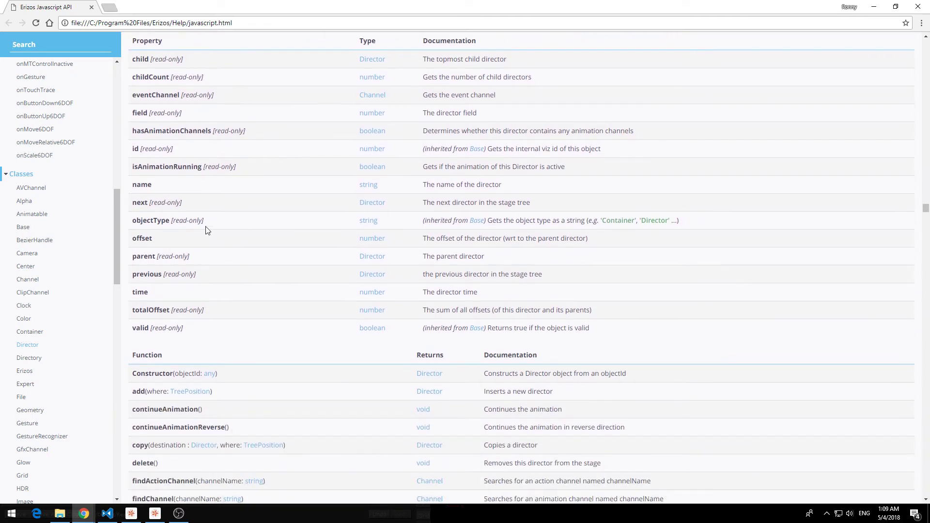
scroll(207, 230, "down", 4)
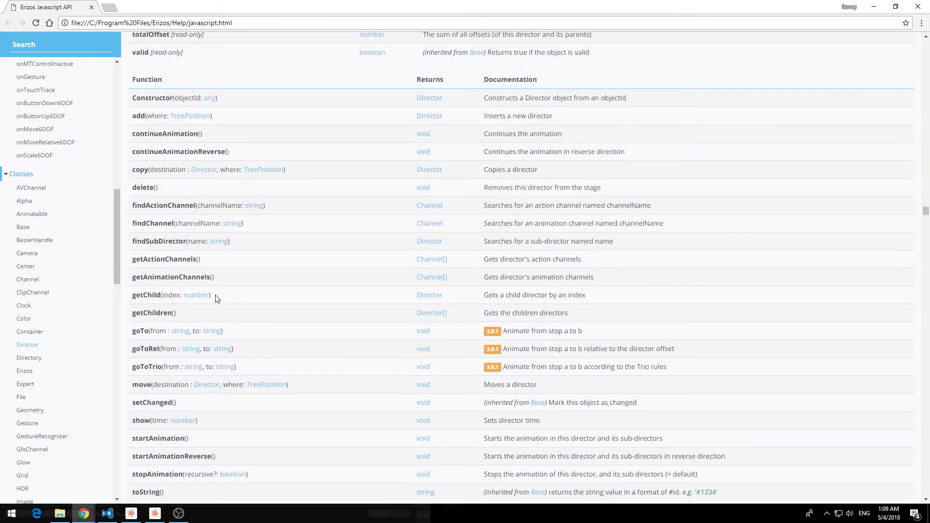
left_click_drag(136, 331, 235, 334)
left_click(255, 333)
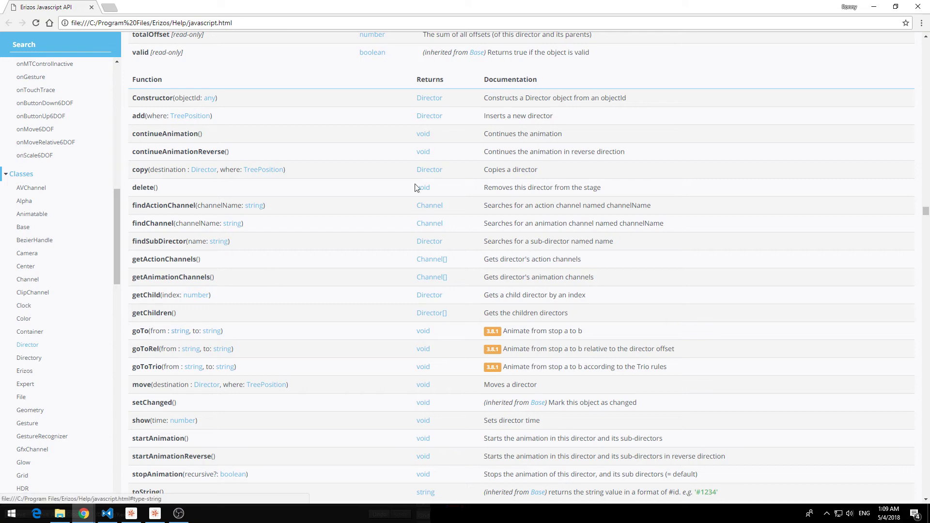
Close the docs and insert an empty exports.onInit handler from the Events list
left_click(924, 12)
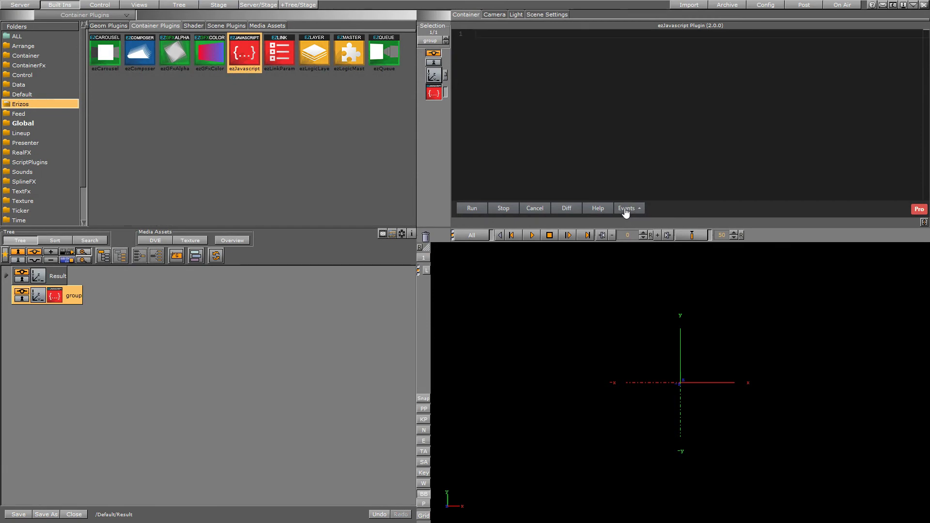
left_click(630, 209)
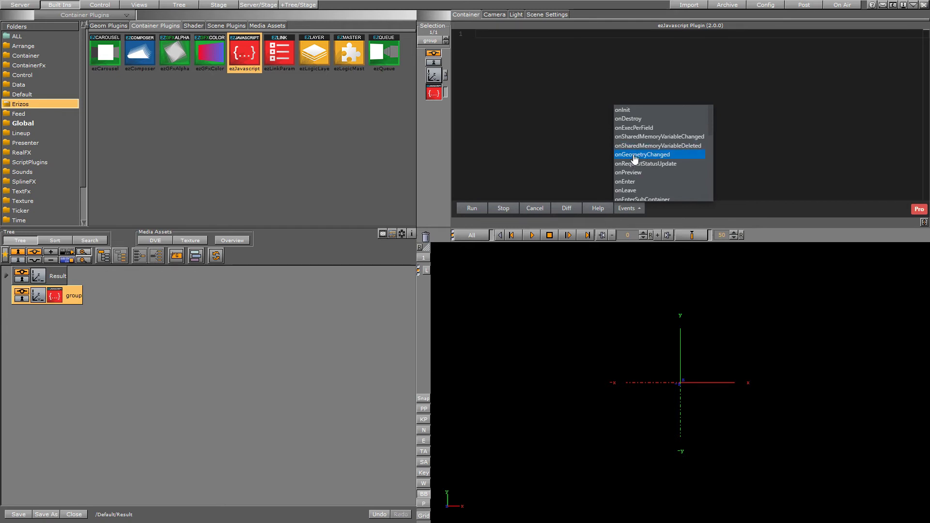
left_click(625, 111)
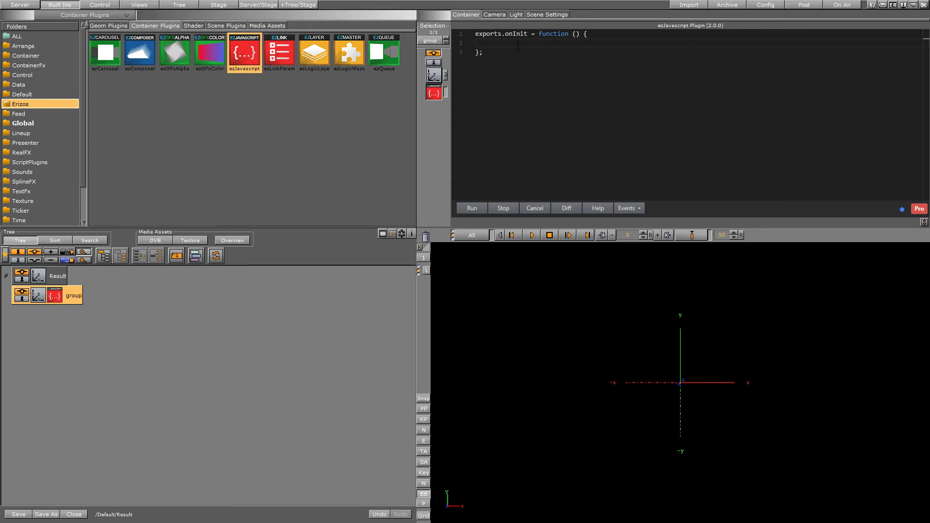
Write console.log("Hello from ezJavascript"); inside the onInit handler
type("console.lo")
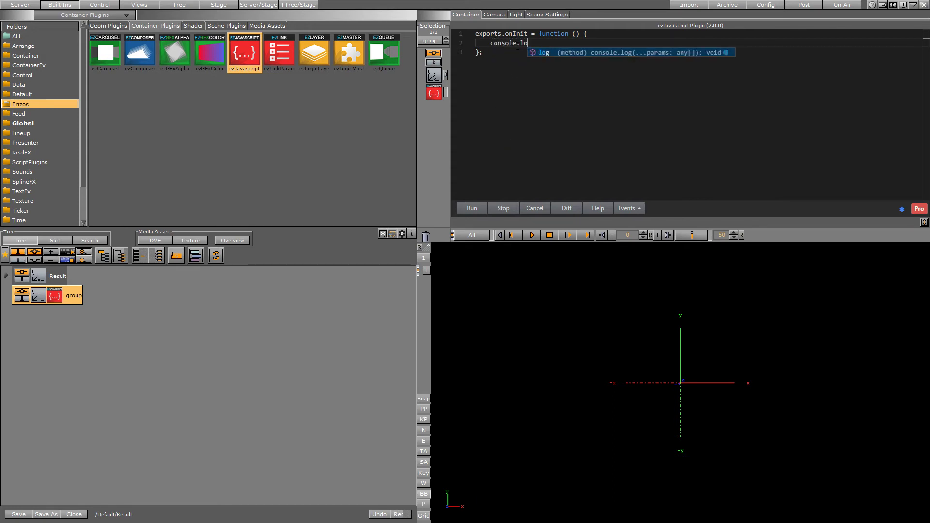
type("g(\"Hellow for")
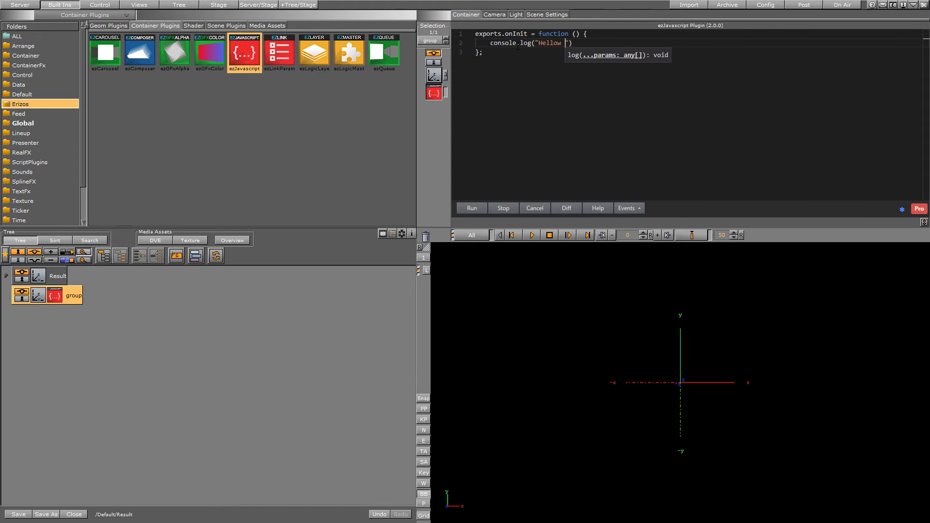
key("BackSpace")
key("BackSpace")
key("BackSpace")
key("BackSpace")
key("BackSpace")
type("from e")
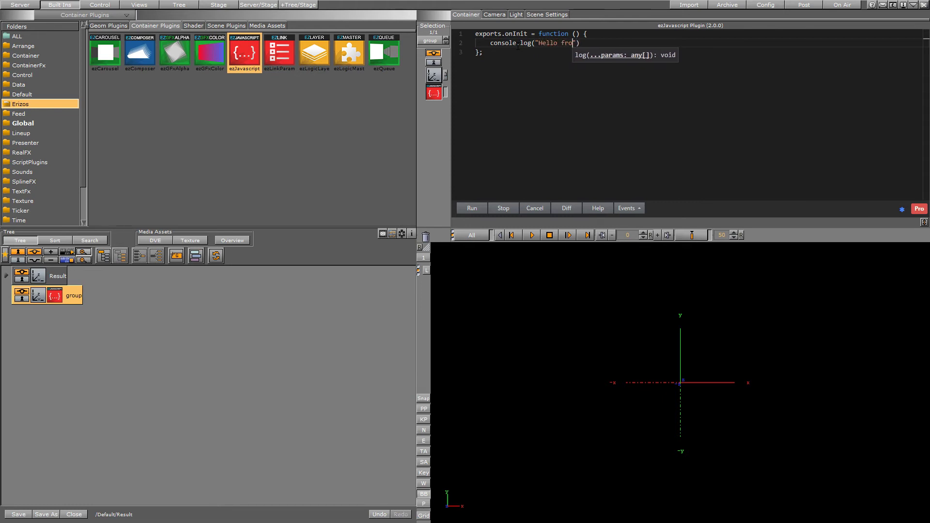
type("zJavas")
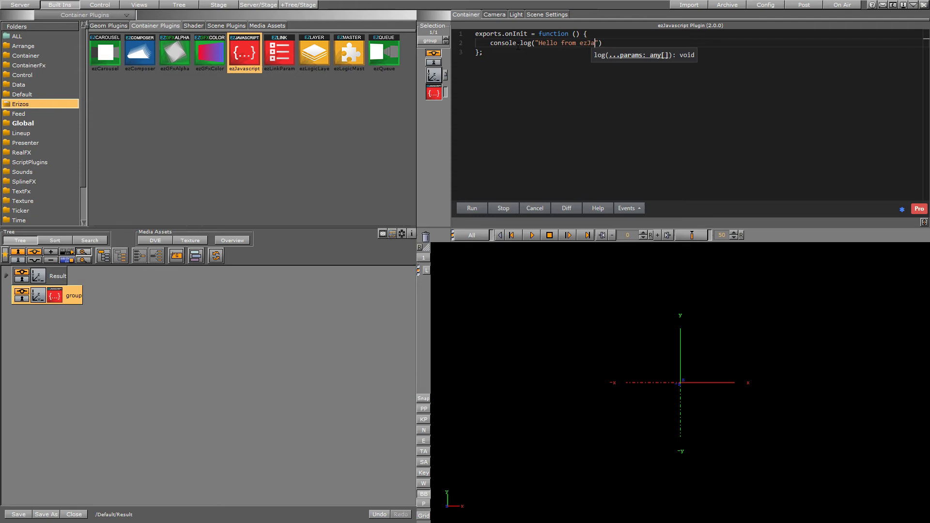
type("cript\")")
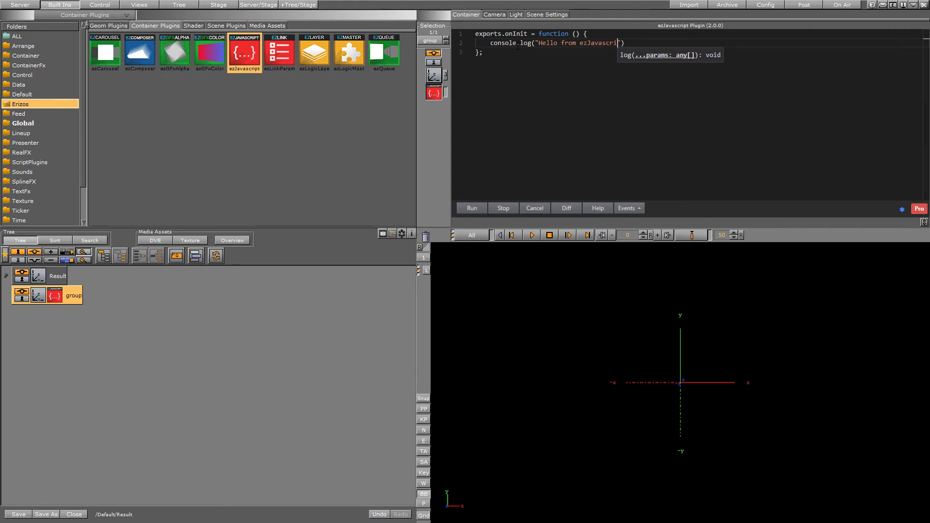
type(";")
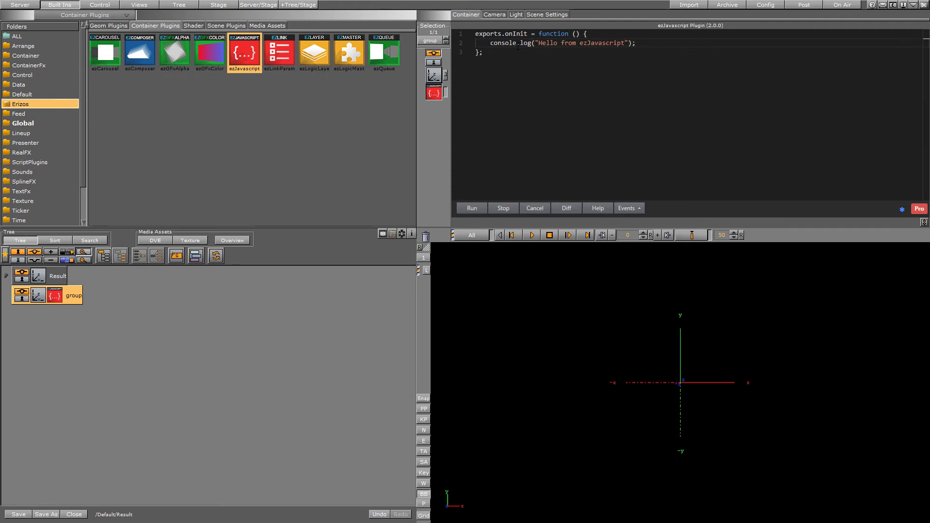
Run the script with the Viz Engine console open, and move the console lower
left_click(893, 5)
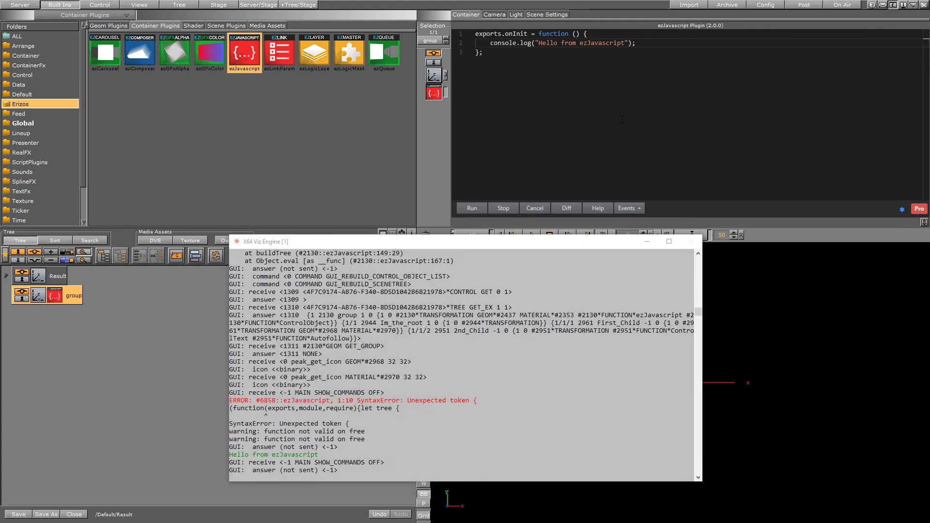
left_click(473, 209)
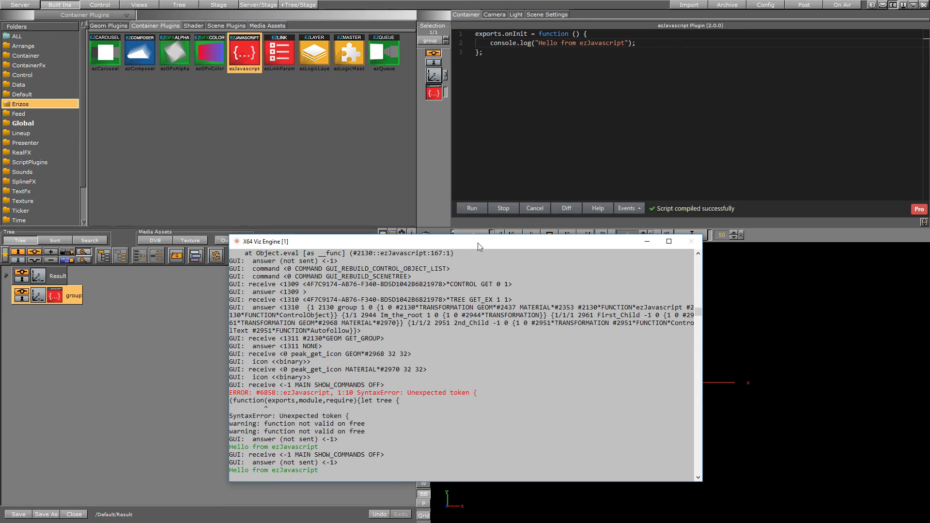
left_click_drag(478, 243, 489, 279)
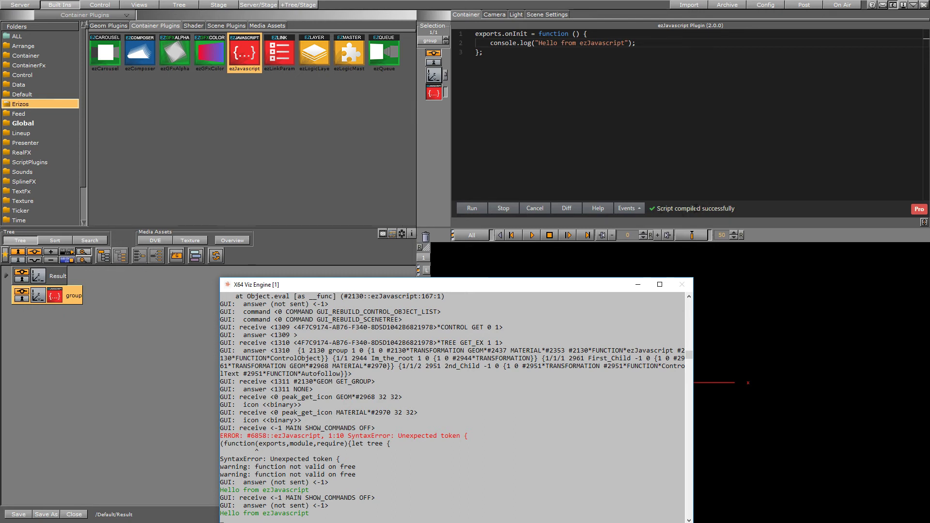
On a new onInit line write var varaible = "no more errors", fixing the misplaced equals sign
left_click(642, 45)
key("Return")
key("Return")
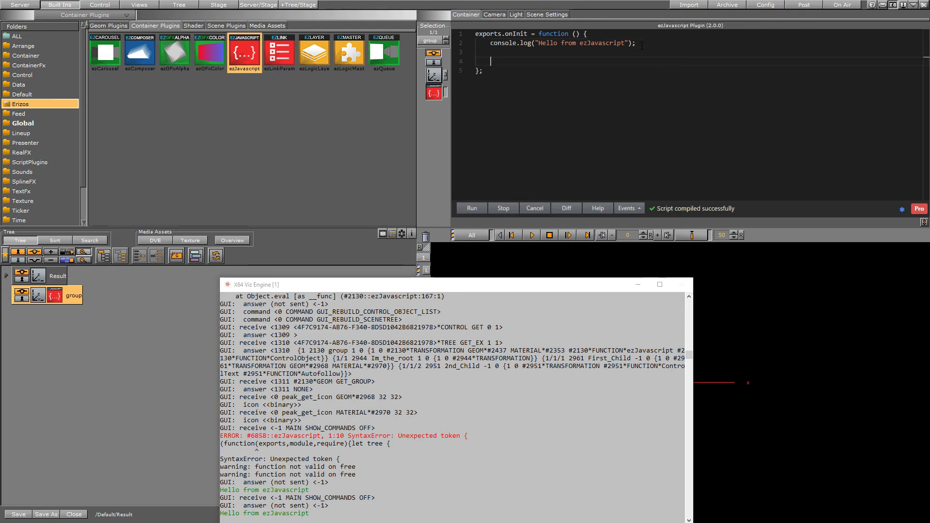
type("var ")
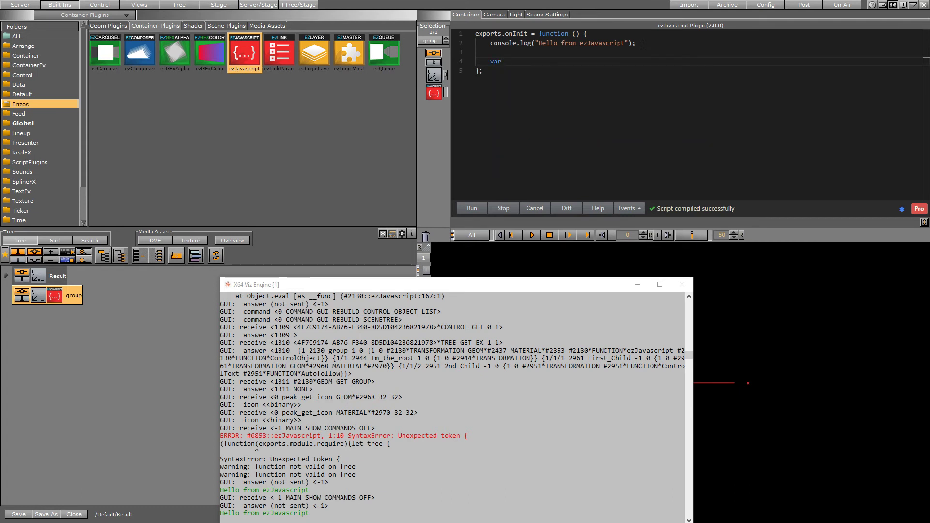
type("= varaible;")
double_click(508, 62)
double_click(524, 61)
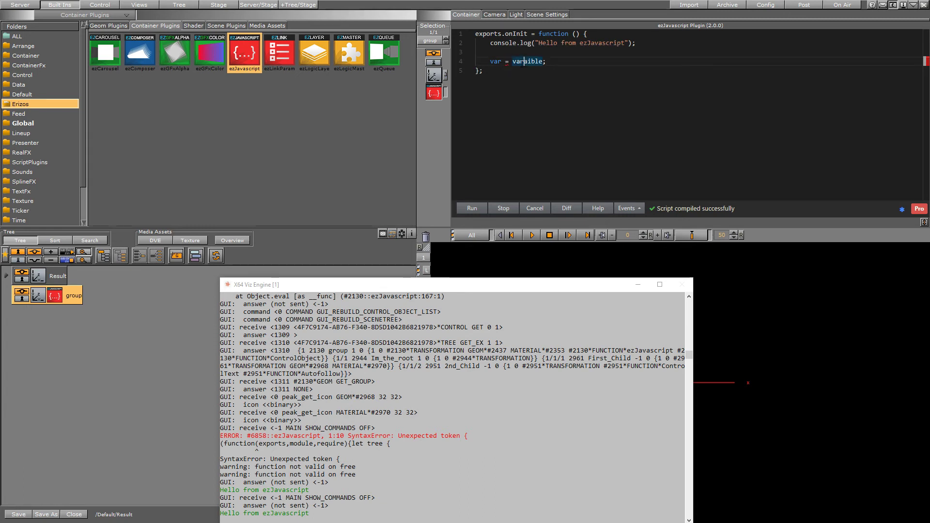
left_click(508, 68)
key("BackSpace")
key("BackSpace")
key("ctrl+Right")
type("= ")
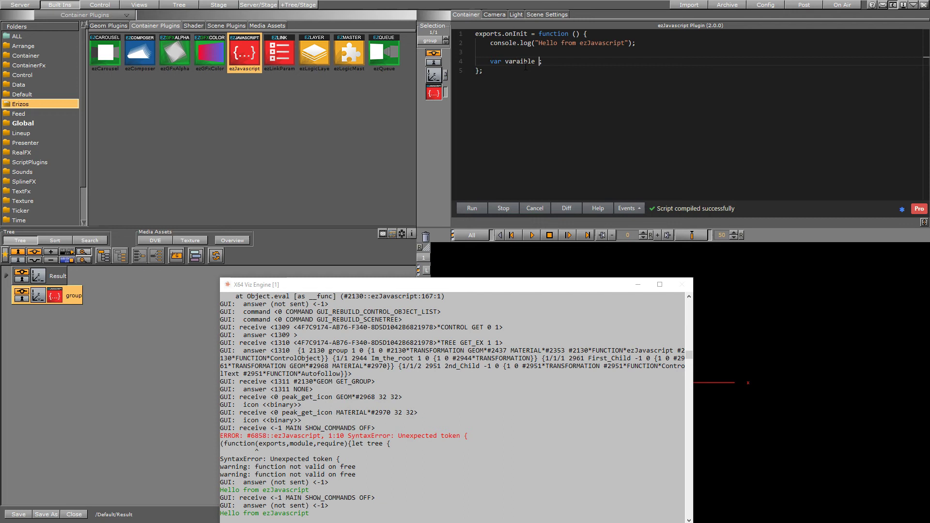
type("\"no more errors\"")
Close the Viz Engine console, then pop out, reposition and re-dock the script editor
left_click(891, 5)
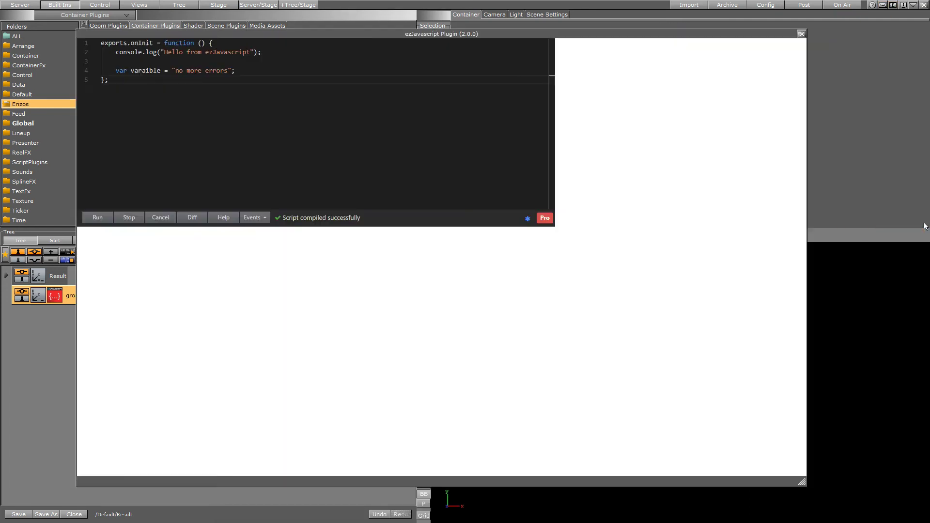
left_click(924, 223)
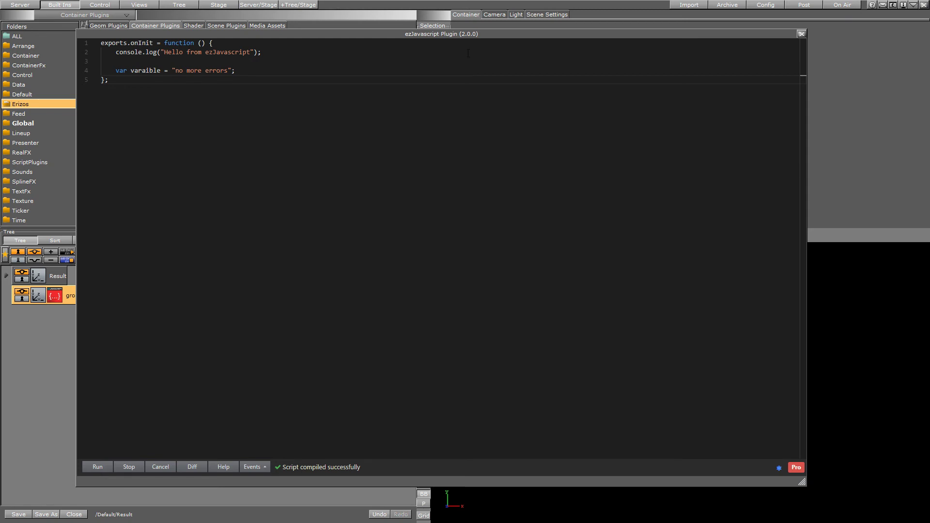
mouse_move(473, 34)
left_mouse_down()
mouse_move(516, 43)
mouse_move(490, 28)
left_mouse_up()
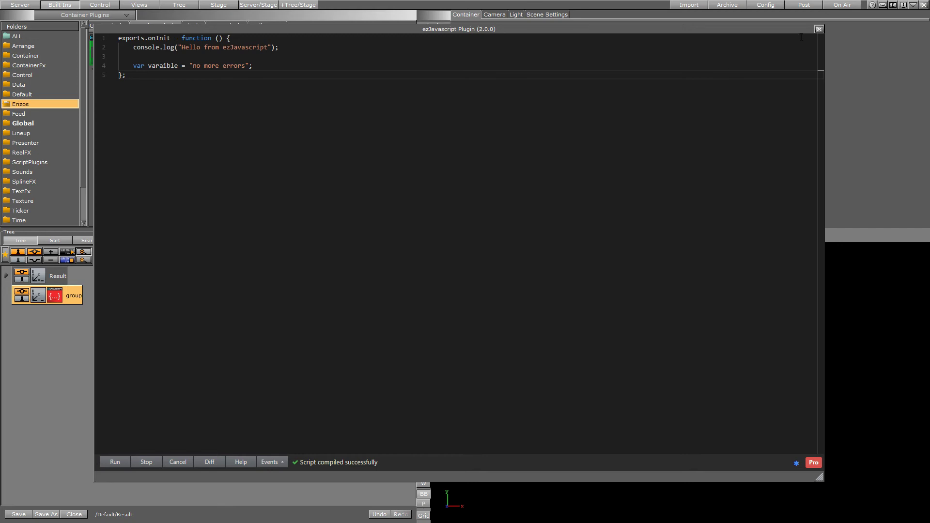
left_click(818, 29)
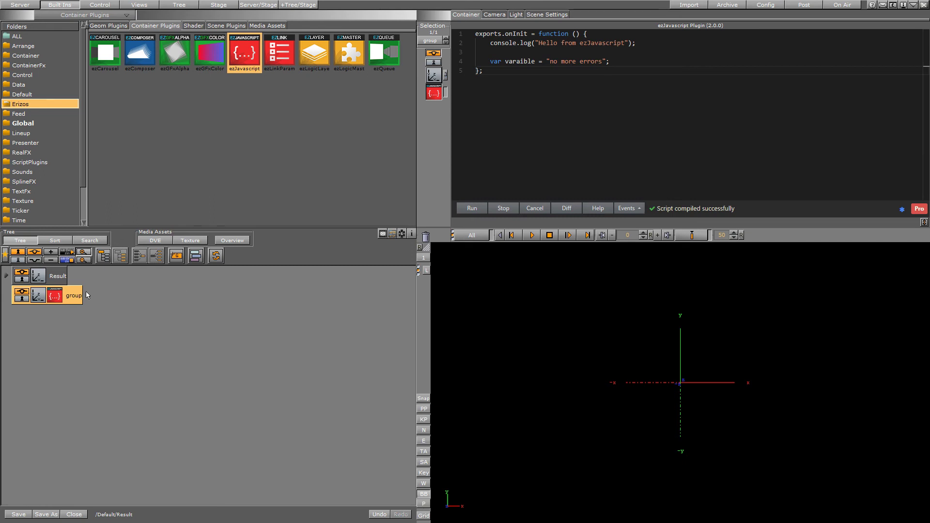
Move group under Result, select it, and enlarge its ezJavascript editor to read the script
left_click_drag(86, 293, 434, 235)
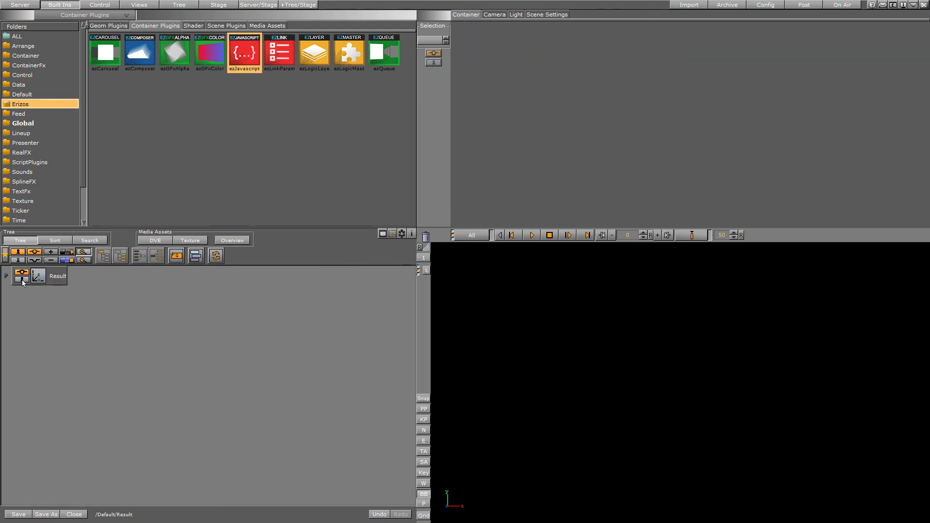
left_click(7, 276)
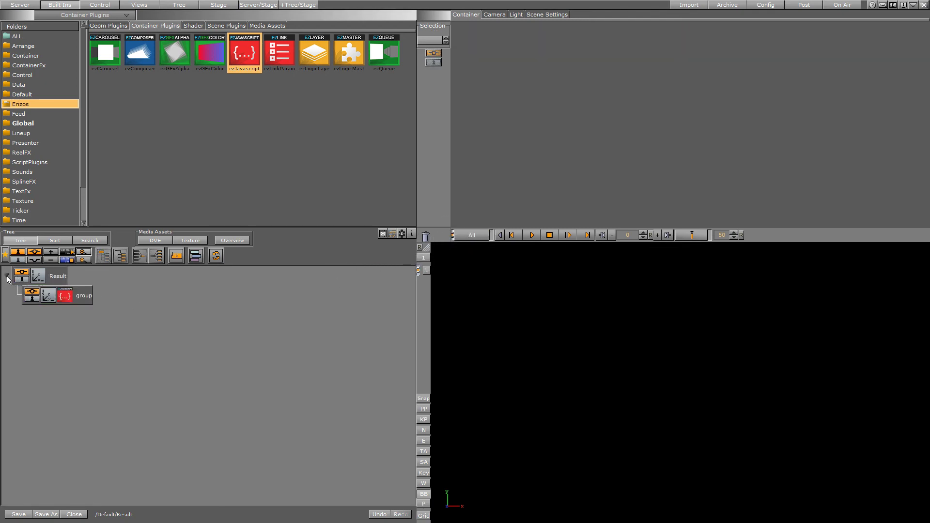
left_click(65, 297)
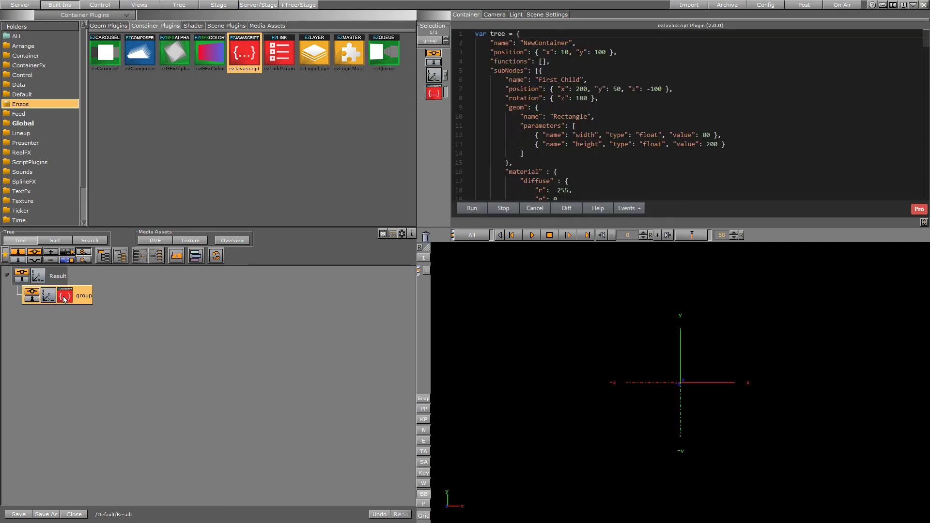
left_click(924, 222)
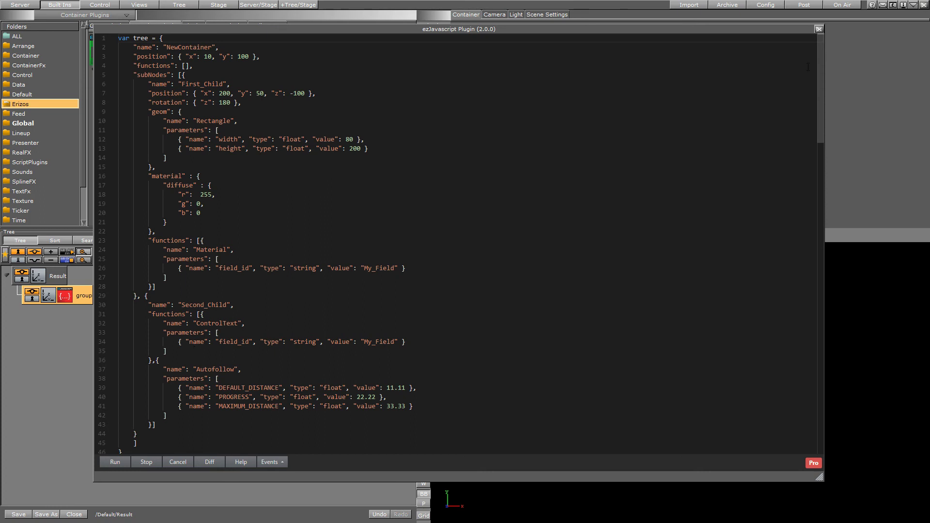
Dock the editor and run the script, then check Second_Child and reselect the group's script
left_click(819, 30)
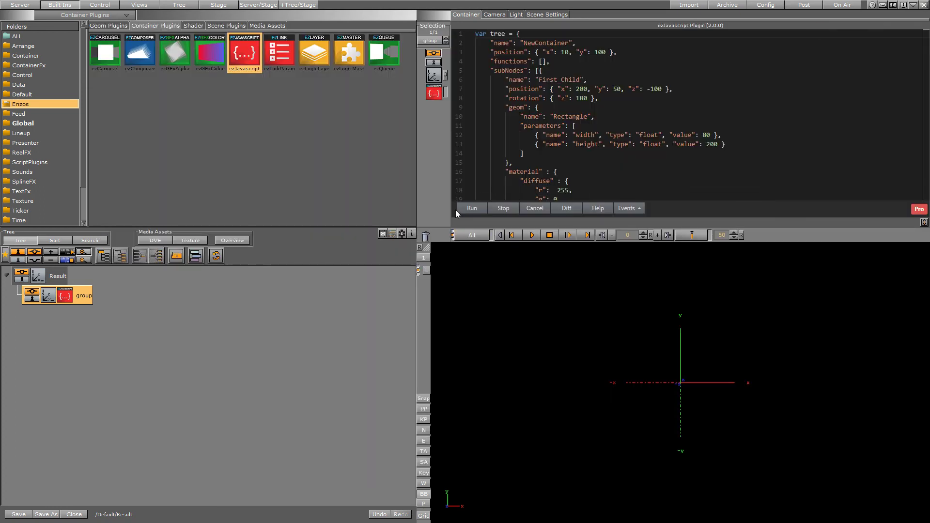
left_click(468, 211)
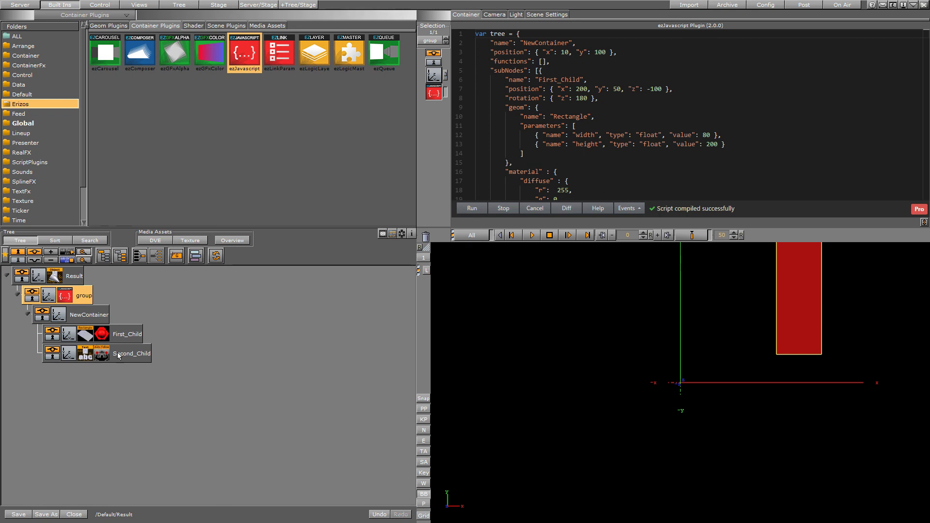
left_click(94, 357)
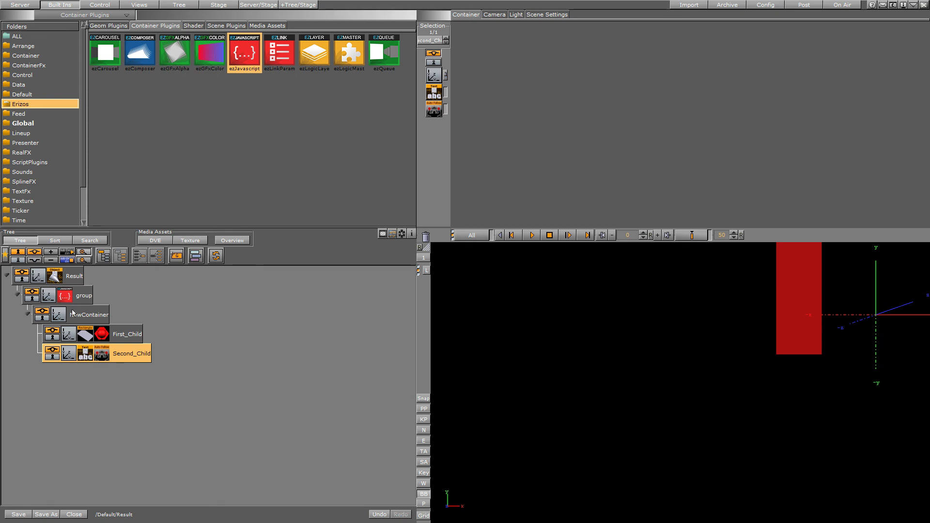
left_click(67, 296)
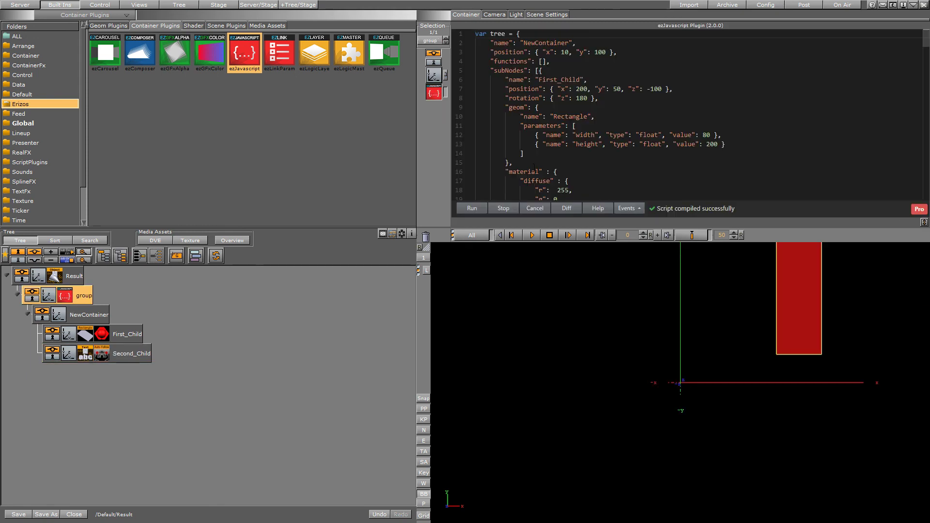
Change NewContainer to FirstContainer in the script, rerun it, and select FirstContainer in the tree
left_click_drag(524, 42, 570, 43)
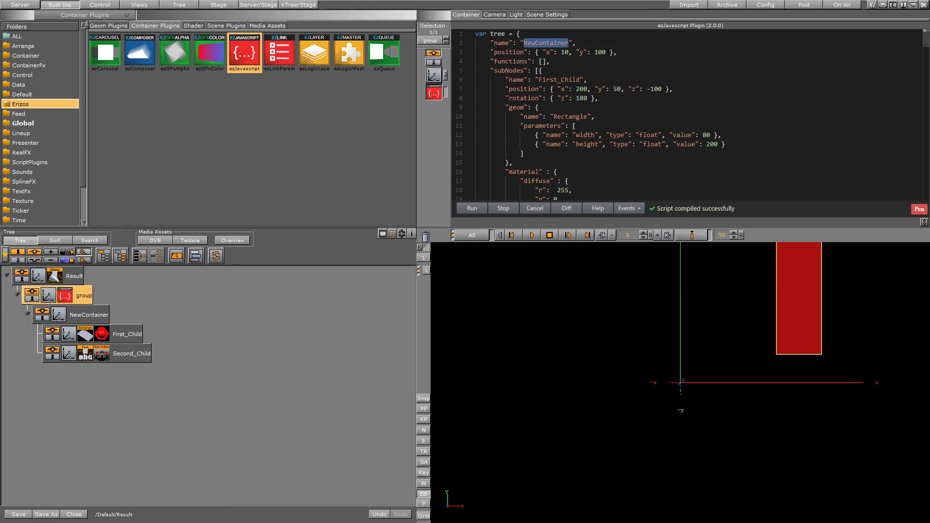
type("FirstCont")
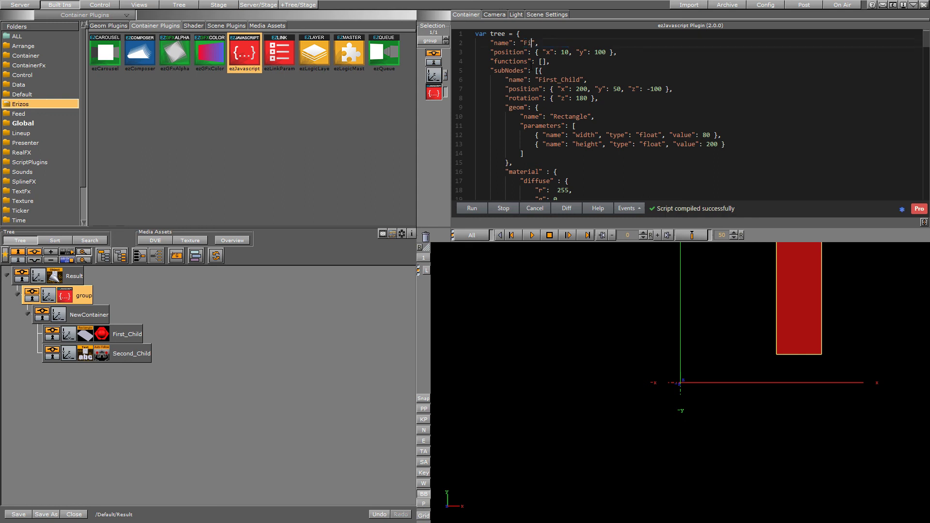
type("ainr")
key("BackSpace")
type("er")
left_click(478, 210)
left_click(82, 318)
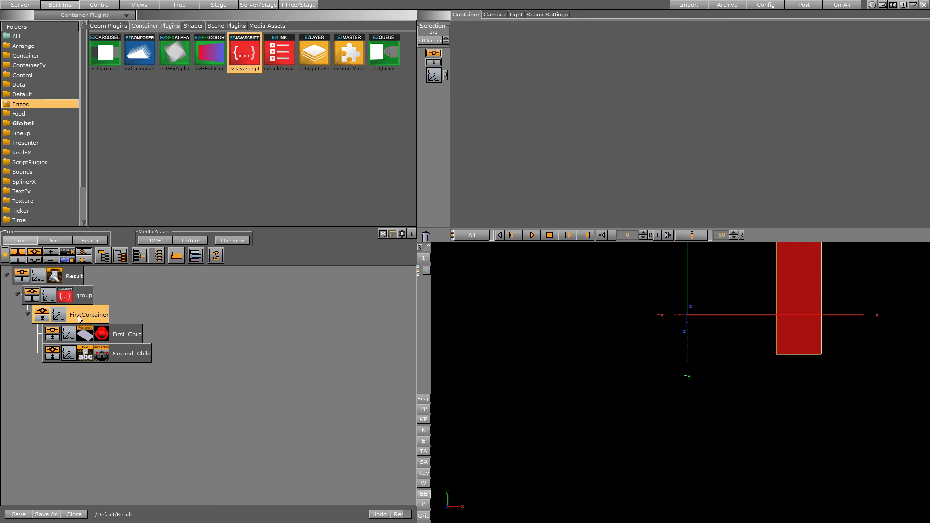